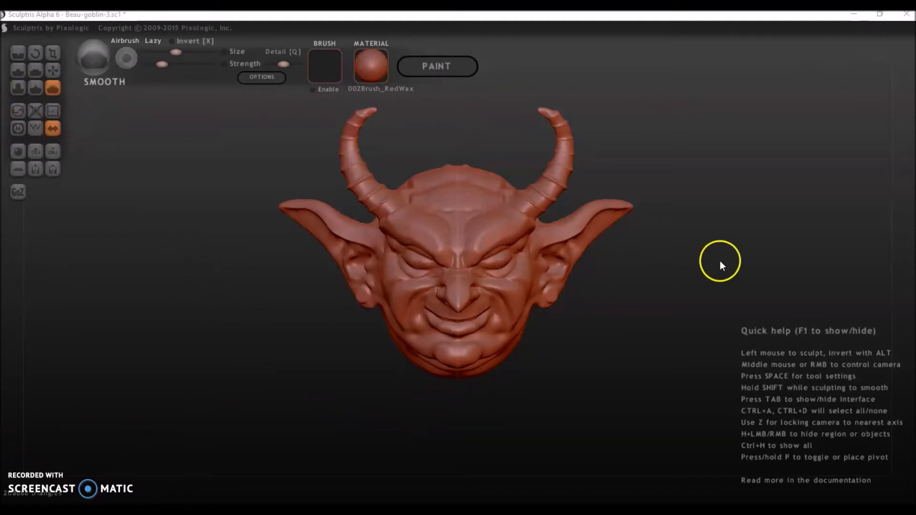
Show the wireframe on the goblin head.
scroll(225, 314, up, 5)
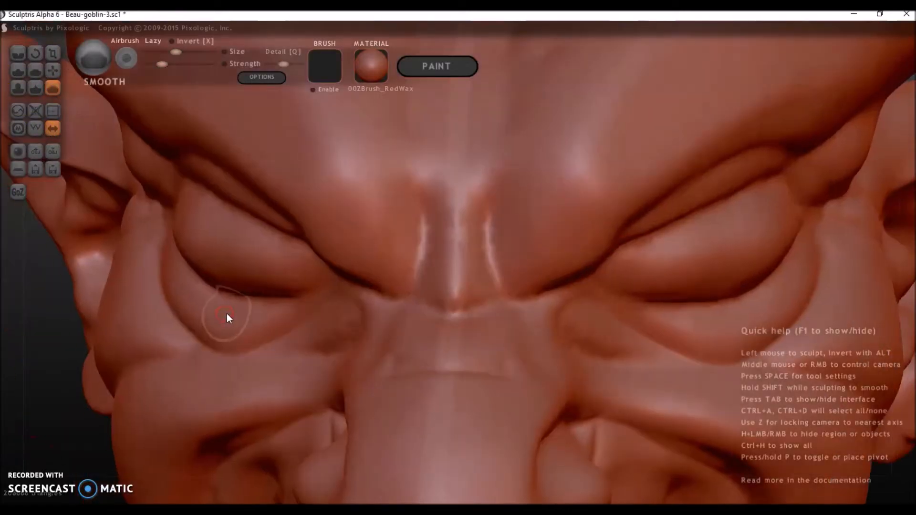
scroll(227, 314, down, 5)
right_drag(227, 314, 91, 225)
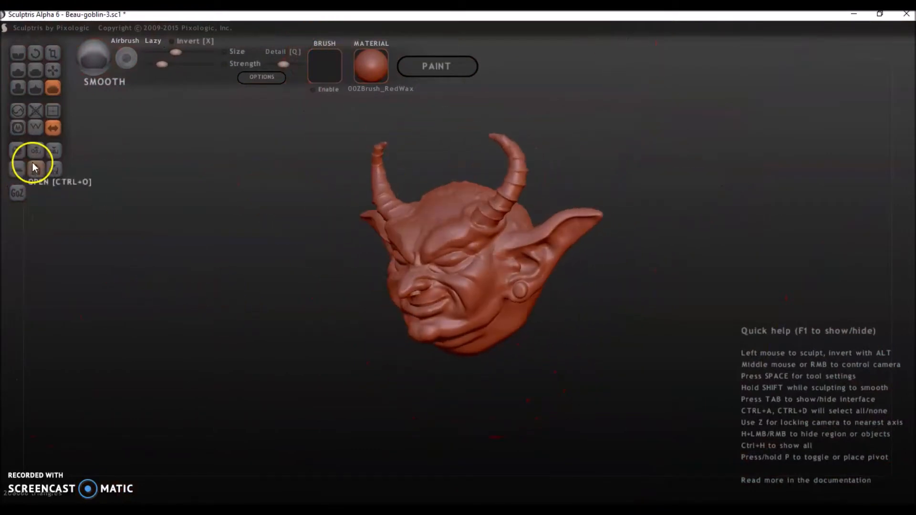
click(35, 129)
Examine the triangle density on the goblin's eyes, nose, cheeks, ears and back of the head.
scroll(398, 347, up, 3)
right_drag(398, 347, 390, 366)
scroll(439, 356, up, 5)
scroll(439, 356, up, 2)
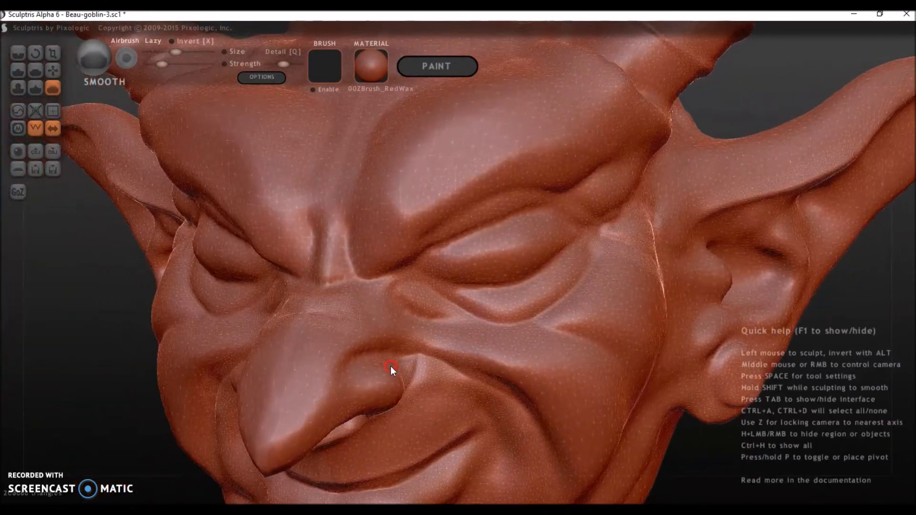
scroll(395, 370, up, 3)
scroll(395, 370, up, 2)
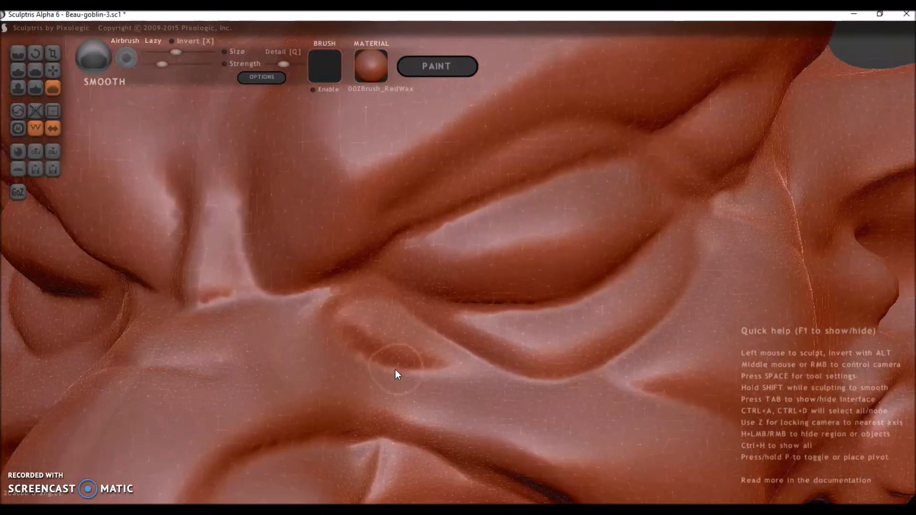
right_drag(395, 371, 463, 413)
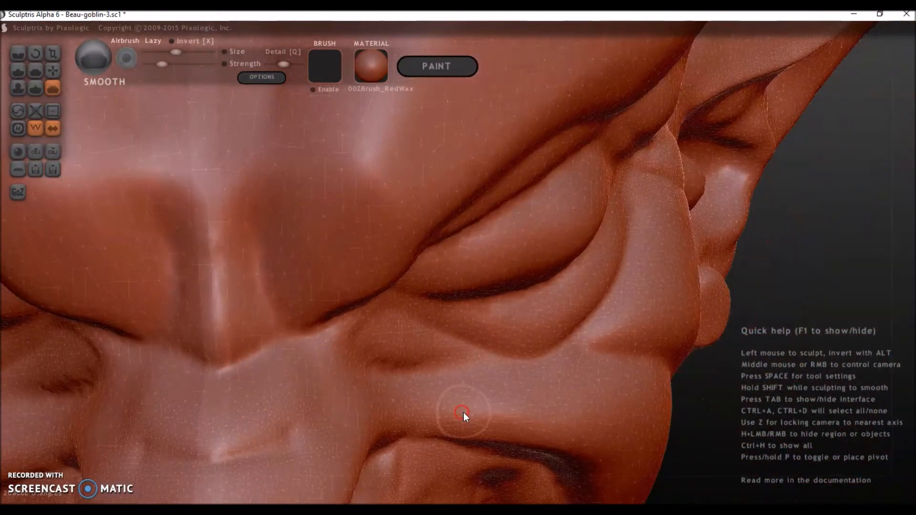
right_drag(360, 411, 475, 356)
scroll(476, 355, down, 2)
right_drag(363, 380, 373, 334)
scroll(372, 334, up, 2)
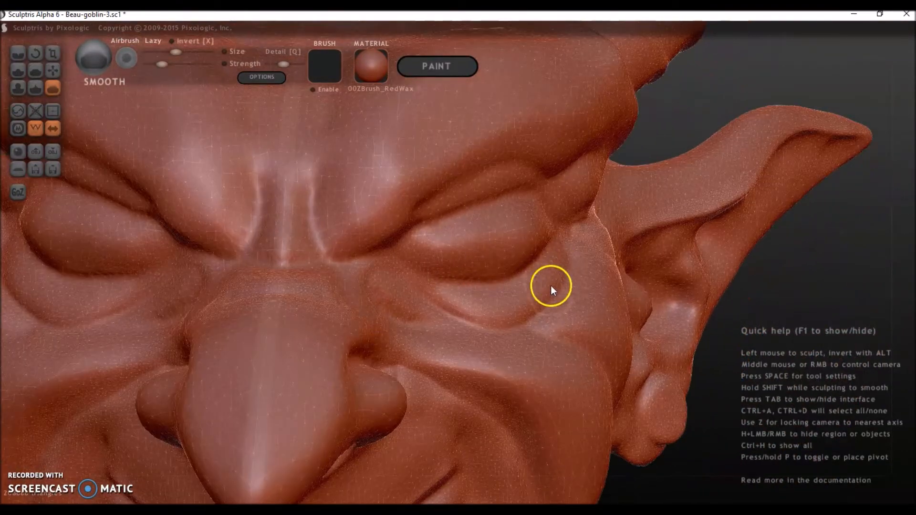
right_drag(519, 309, 679, 211)
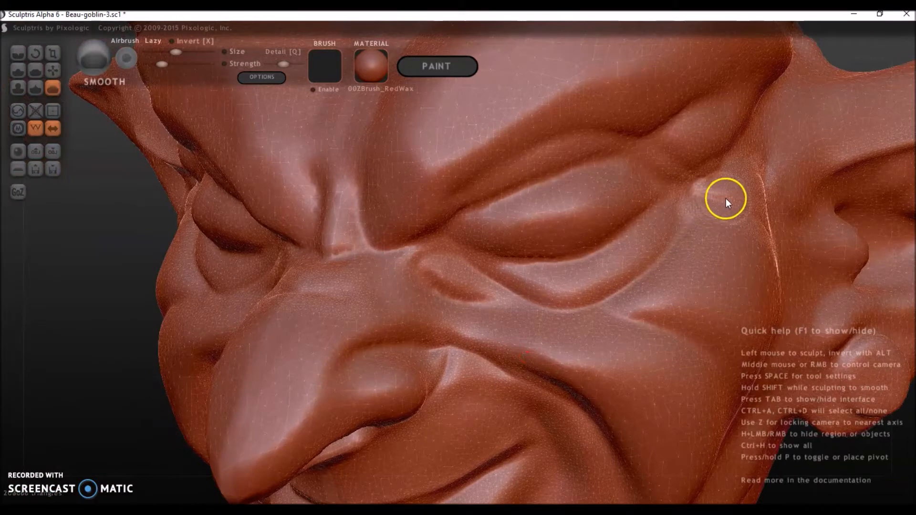
right_drag(694, 288, 532, 313)
scroll(496, 277, down, 5)
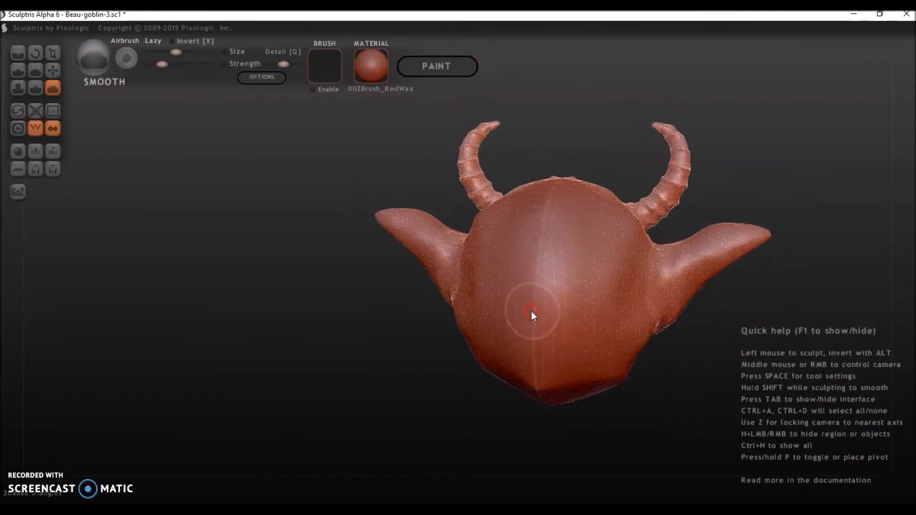
scroll(533, 315, up, 5)
scroll(649, 279, down, 1)
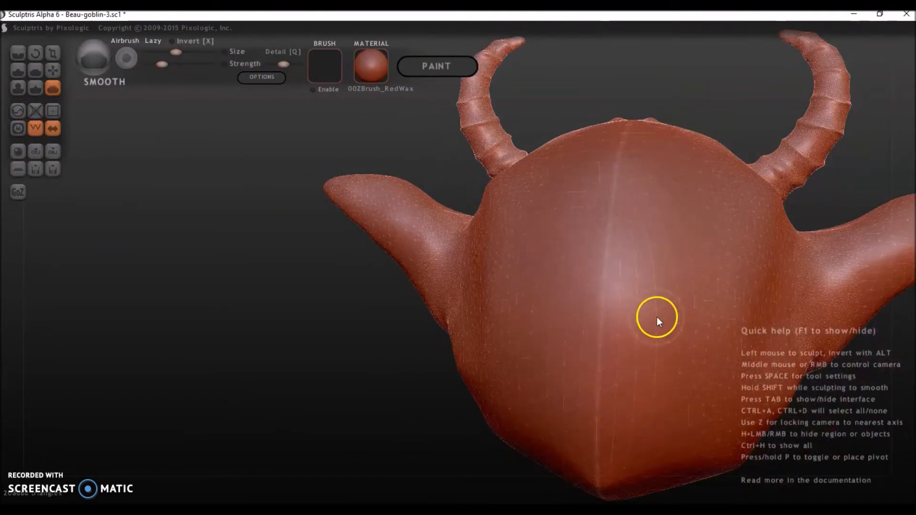
right_drag(647, 320, 310, 304)
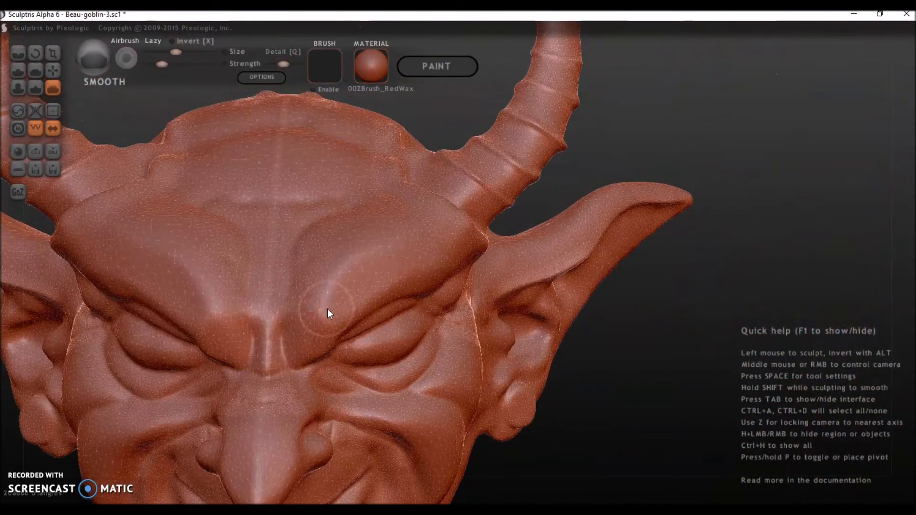
right_drag(607, 394, 708, 326)
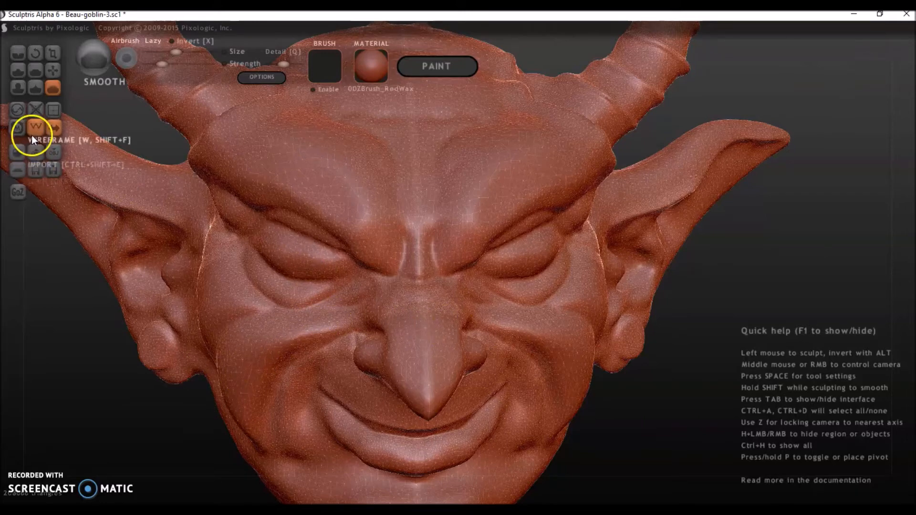
Thin out the triangles on the goblin's cheek, outer eye and brow with the Reduce Brush.
click(16, 111)
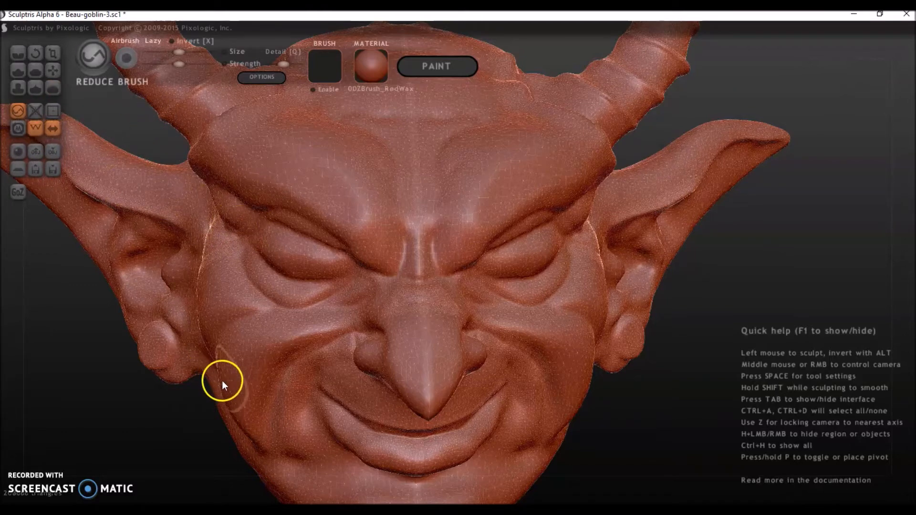
scroll(271, 417, up, 5)
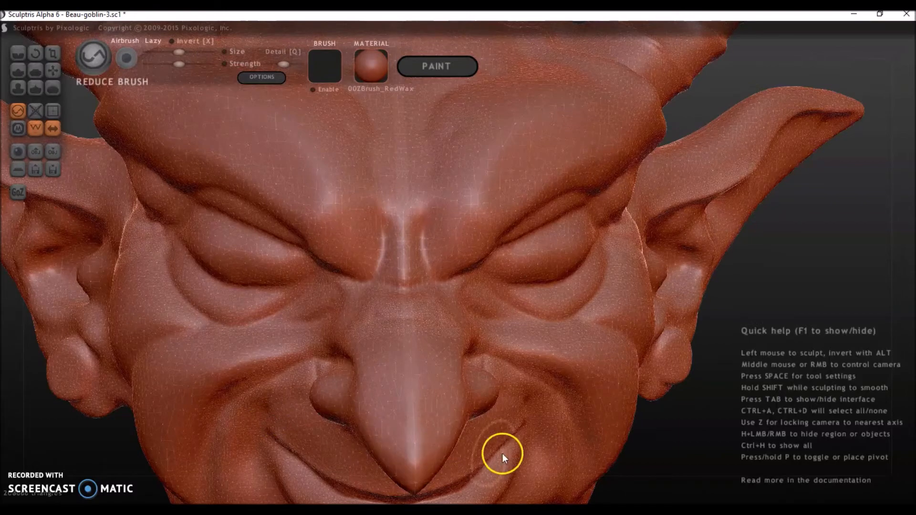
middle_drag(502, 453, 460, 432)
mouse_move(592, 453)
middle_down()
mouse_move(620, 444)
mouse_move(631, 394)
middle_up()
mouse_move(665, 396)
mouse_down()
mouse_move(741, 364)
mouse_move(732, 323)
mouse_up()
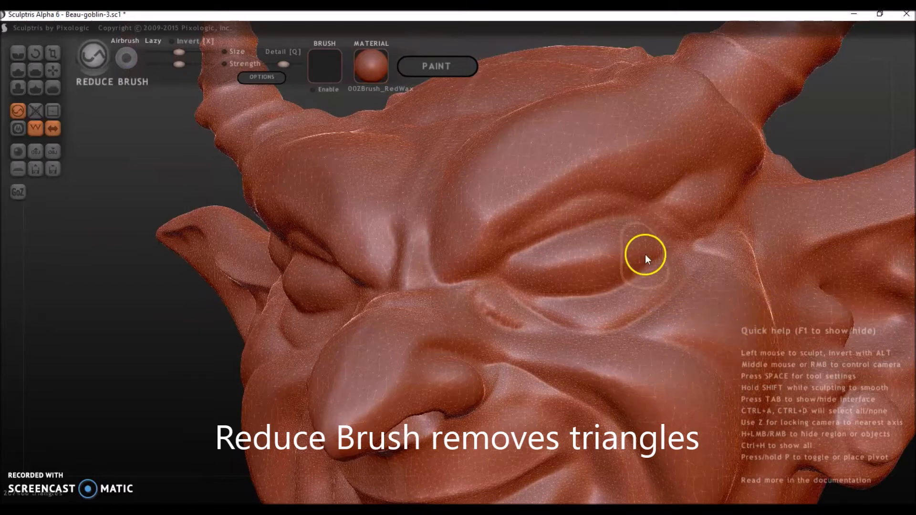
drag(598, 263, 552, 261)
mouse_move(670, 161)
mouse_down()
mouse_move(659, 164)
mouse_move(668, 76)
mouse_move(742, 147)
mouse_up()
Reduce the triangles on the lower face around the mouth and cheek with the Reduce Brush.
right_drag(663, 315, 687, 323)
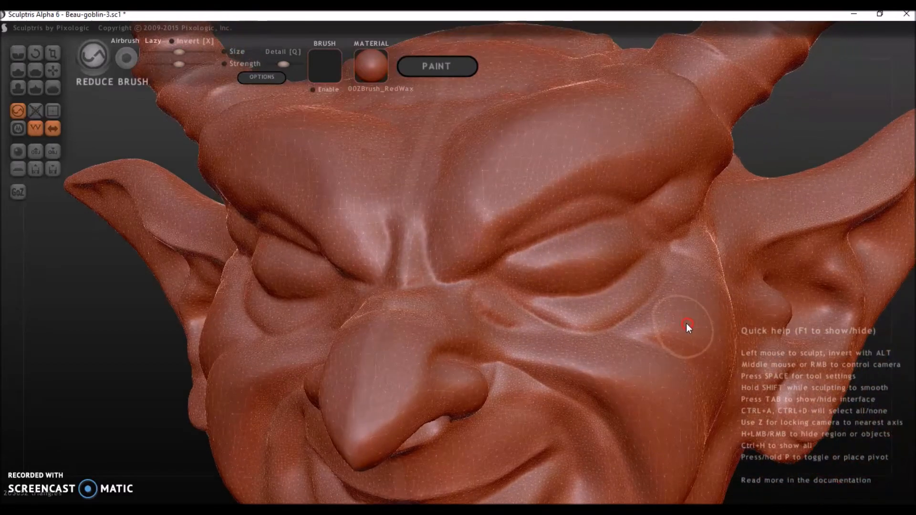
right_drag(392, 400, 449, 408)
mouse_move(444, 461)
mouse_down()
mouse_move(491, 433)
mouse_move(488, 449)
mouse_up()
right_drag(487, 449, 525, 414)
drag(526, 409, 516, 410)
mouse_move(541, 438)
right_down()
mouse_move(592, 452)
mouse_move(542, 456)
right_up()
scroll(589, 454, down, 3)
scroll(542, 456, down, 2)
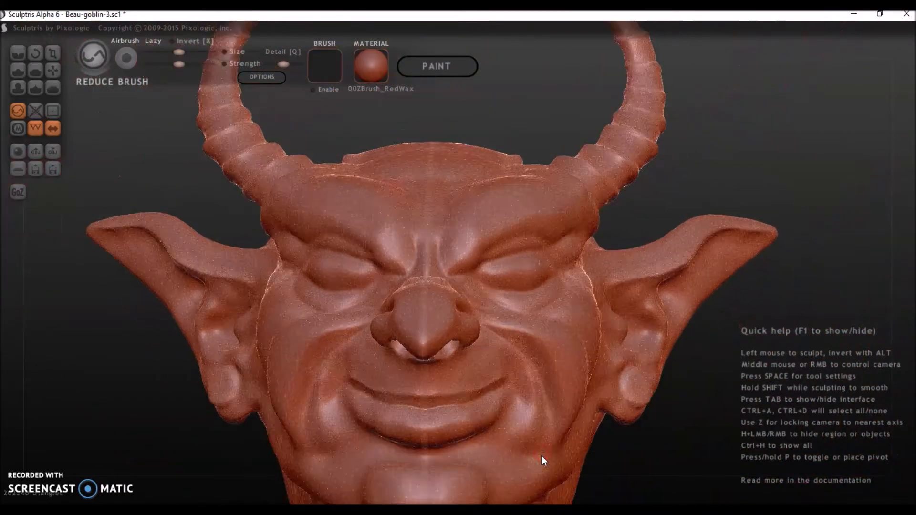
Reduce the triangles on the side of the face at the temple and the outer corner of the eye.
right_drag(463, 459, 445, 475)
mouse_move(657, 339)
right_down()
mouse_move(594, 361)
mouse_move(651, 348)
right_up()
scroll(634, 354, up, 3)
scroll(634, 331, up, 2)
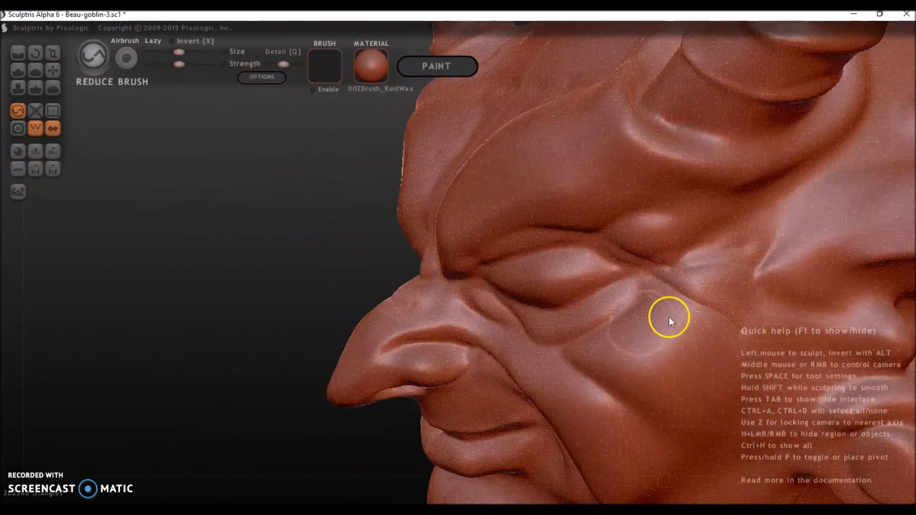
mouse_move(727, 281)
mouse_down()
mouse_move(703, 284)
mouse_move(656, 269)
mouse_up()
click(648, 225)
Try the Reduce Brush on the detailed eyelid area and undo the stroke.
mouse_move(708, 152)
right_down()
mouse_move(848, 143)
mouse_move(817, 142)
right_up()
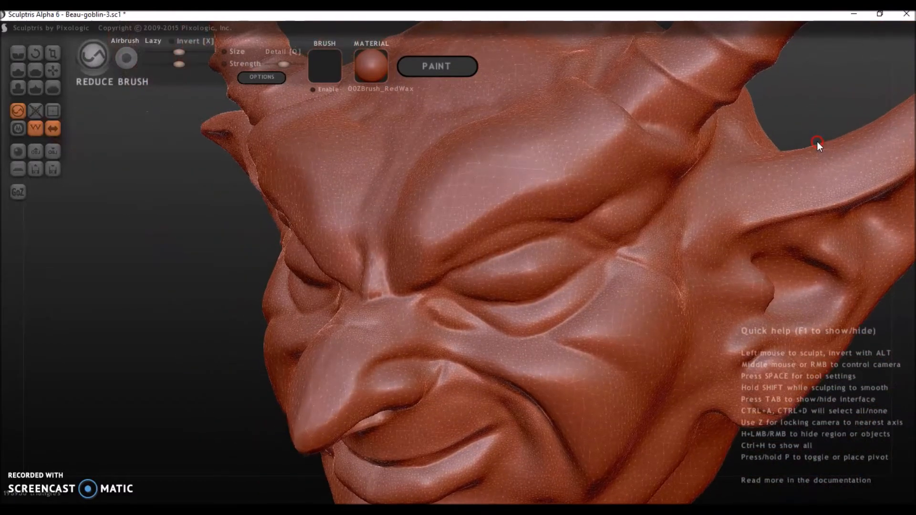
click(527, 301)
mouse_move(526, 301)
mouse_down()
mouse_move(574, 284)
mouse_move(455, 311)
mouse_up()
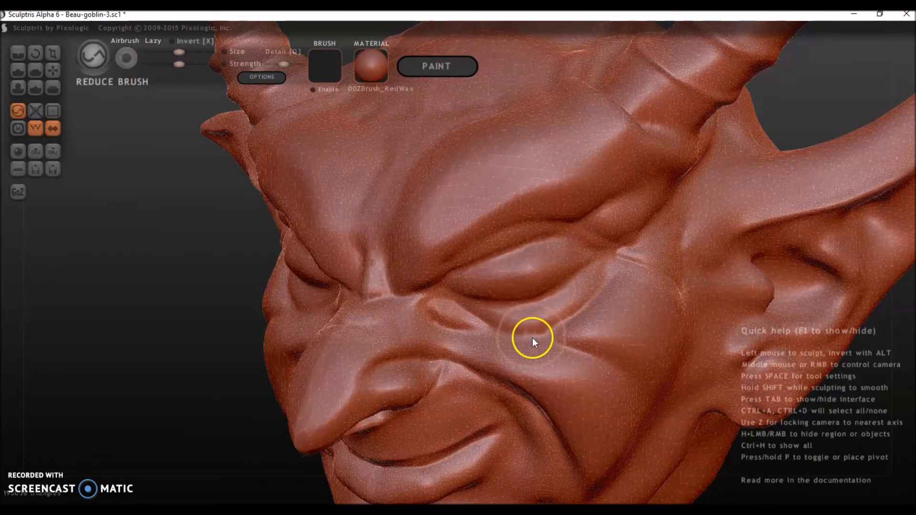
right_drag(564, 344, 566, 324)
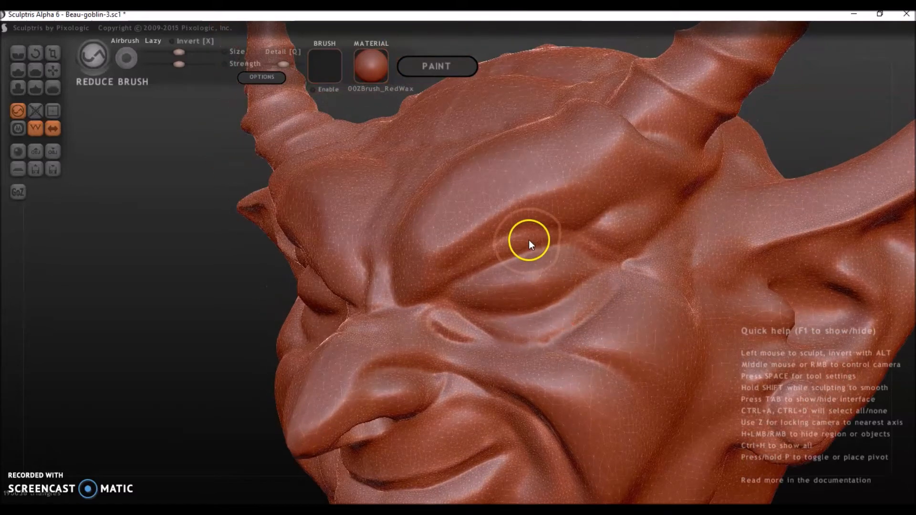
key(ctrl+z)
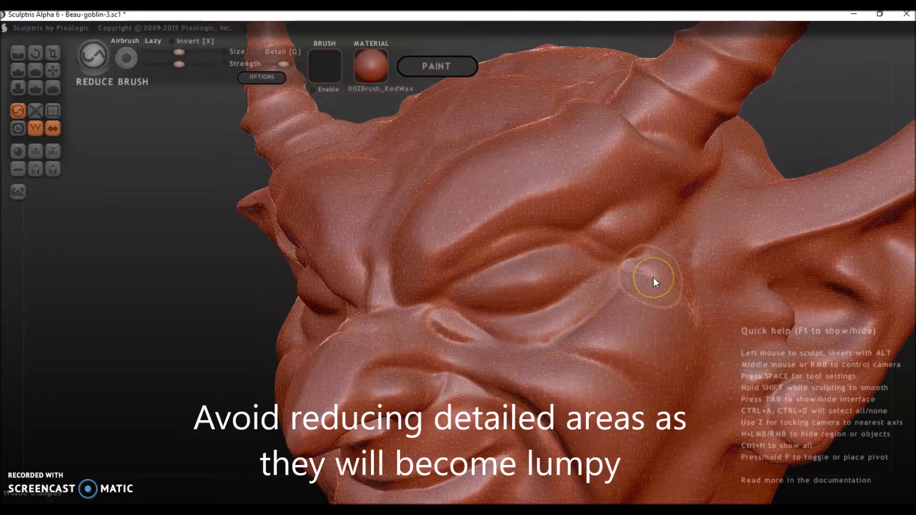
Reduce the triangles on the cheekbone beside the eye and down the bridge of the nose.
mouse_move(654, 281)
mouse_down()
mouse_move(536, 311)
mouse_move(667, 302)
mouse_move(632, 312)
mouse_move(597, 304)
mouse_up()
scroll(638, 317, up, 3)
scroll(569, 313, up, 3)
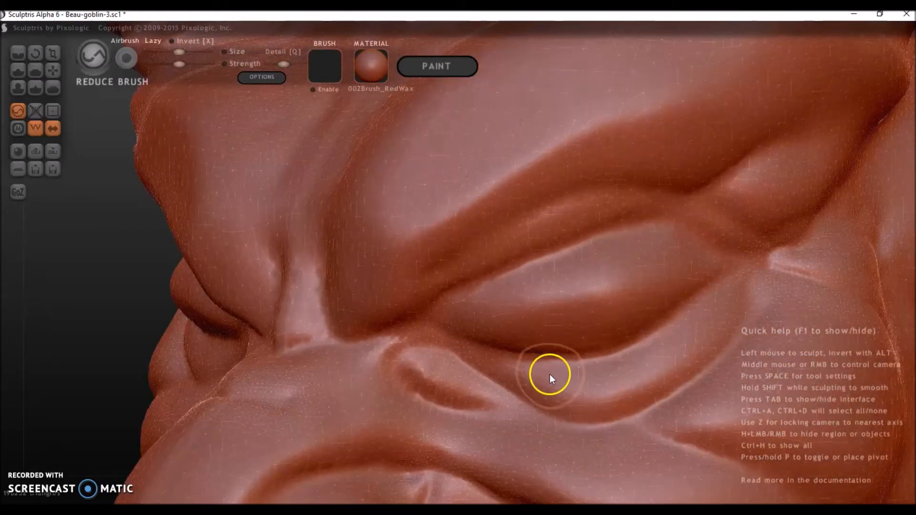
middle_drag(441, 369, 534, 381)
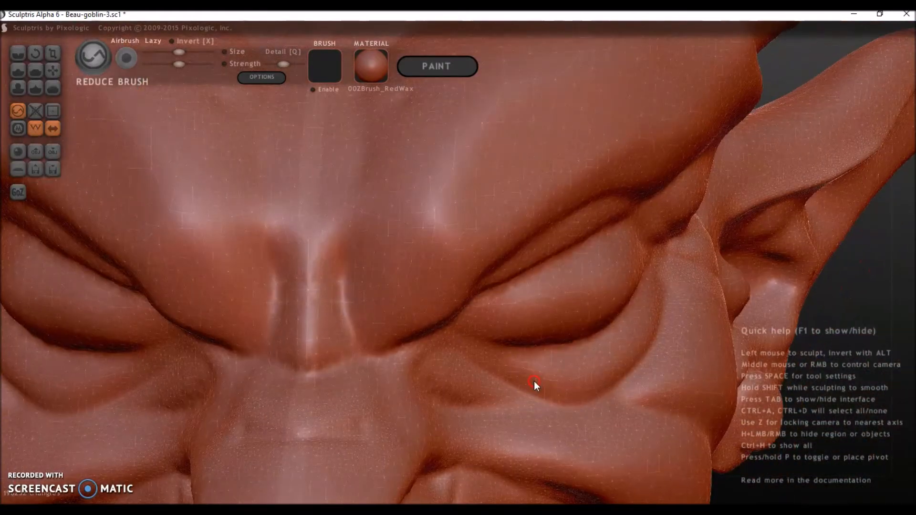
mouse_move(344, 363)
mouse_down()
mouse_move(289, 413)
mouse_move(286, 407)
mouse_move(328, 439)
mouse_move(302, 477)
mouse_up()
scroll(285, 441, down, 3)
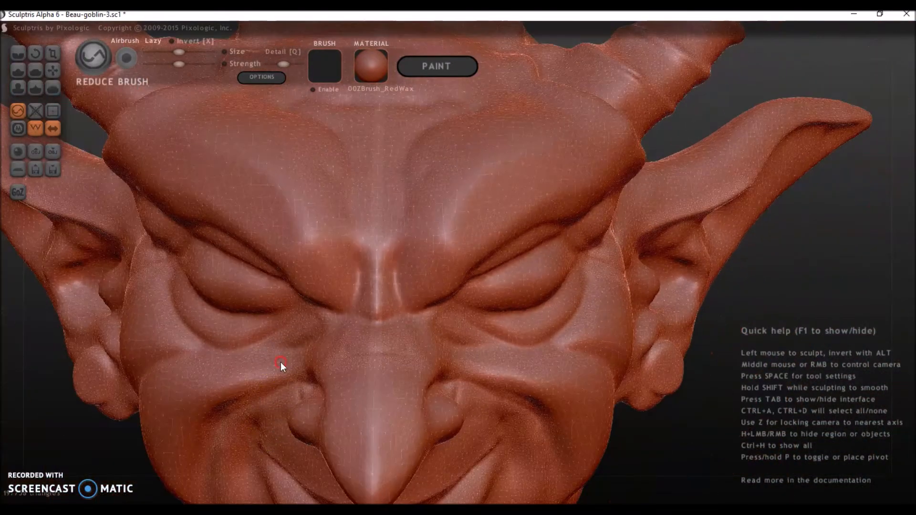
Reduce the triangles on the opposite cheek, from below the eye down beside the mouth.
middle_drag(280, 362, 314, 350)
drag(314, 350, 304, 342)
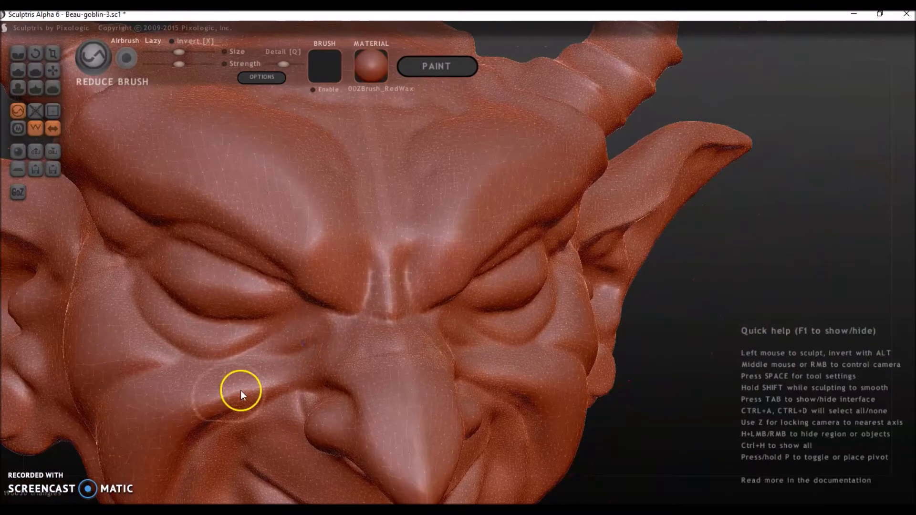
drag(210, 477, 214, 485)
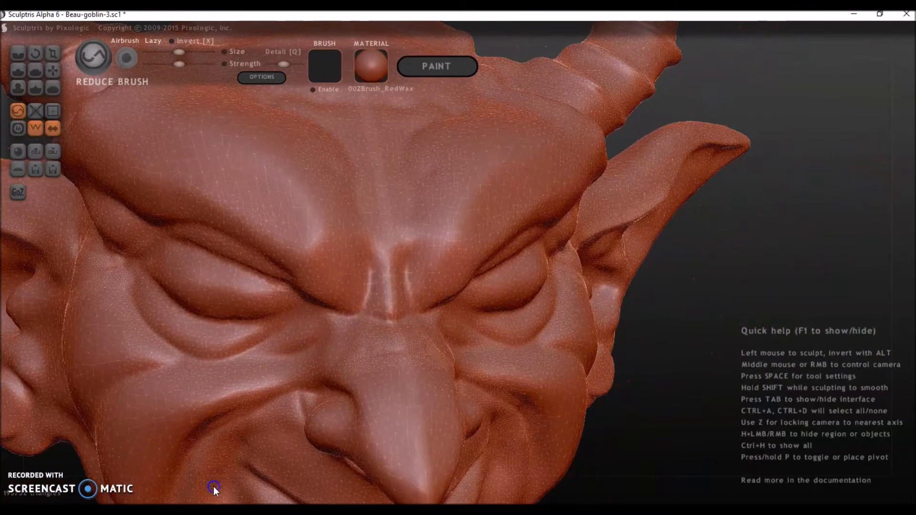
right_drag(214, 486, 222, 459)
drag(222, 459, 217, 476)
drag(648, 394, 613, 399)
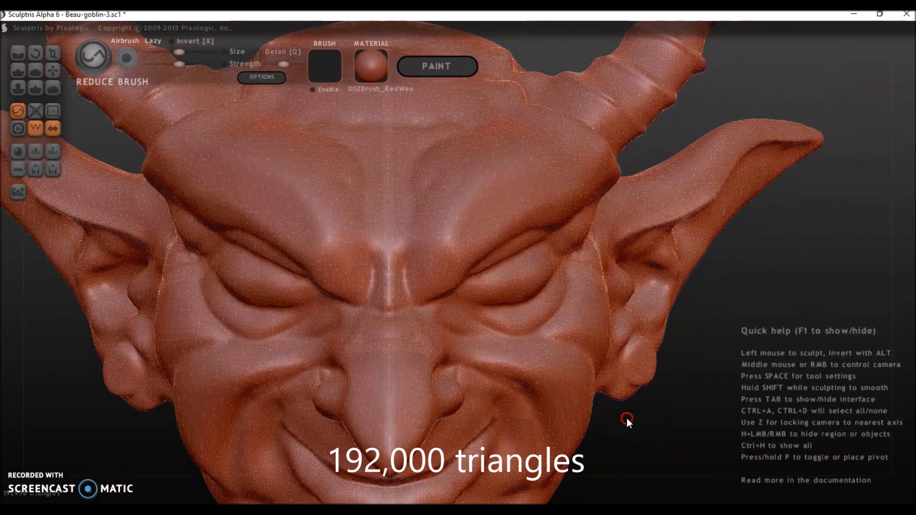
Reduce the triangles across the brow, forehead and top of the head.
drag(627, 418, 374, 421)
drag(592, 413, 422, 414)
mouse_move(551, 286)
mouse_down()
mouse_move(582, 299)
mouse_move(593, 251)
mouse_move(610, 339)
mouse_move(591, 378)
mouse_move(556, 264)
mouse_up()
drag(560, 179, 544, 306)
mouse_move(619, 267)
mouse_down()
mouse_move(628, 257)
mouse_move(584, 190)
mouse_move(567, 98)
mouse_up()
right_drag(567, 93, 568, 42)
mouse_move(651, 206)
mouse_down()
mouse_move(660, 209)
mouse_move(566, 146)
mouse_up()
mouse_move(753, 297)
right_down()
mouse_move(757, 324)
mouse_move(445, 286)
right_up()
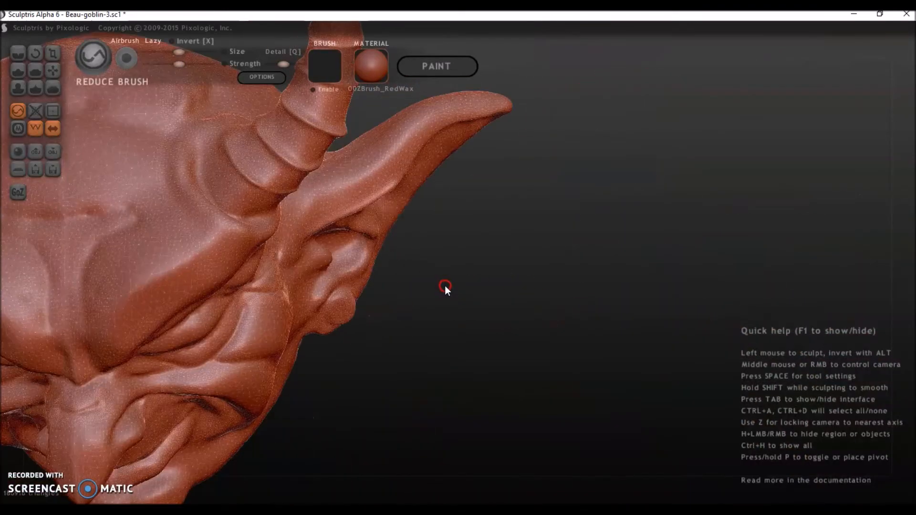
right_drag(191, 232, 155, 191)
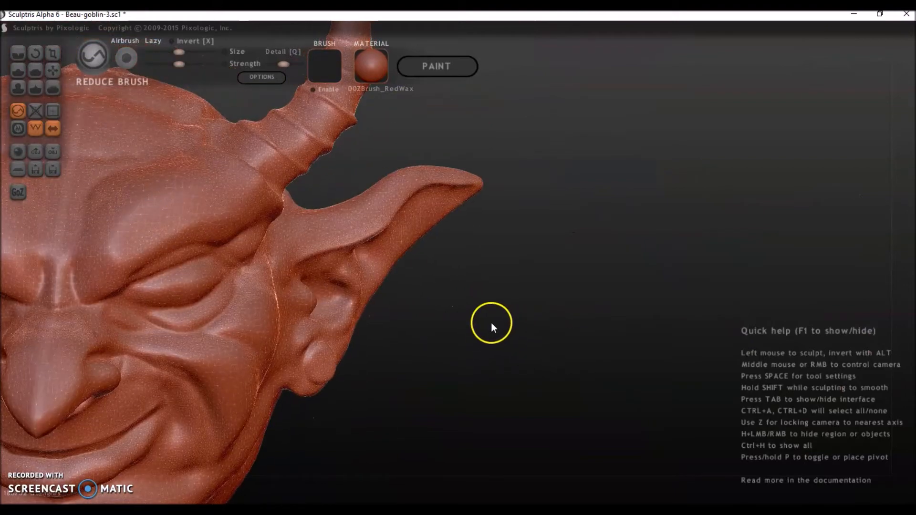
right_drag(475, 253, 442, 253)
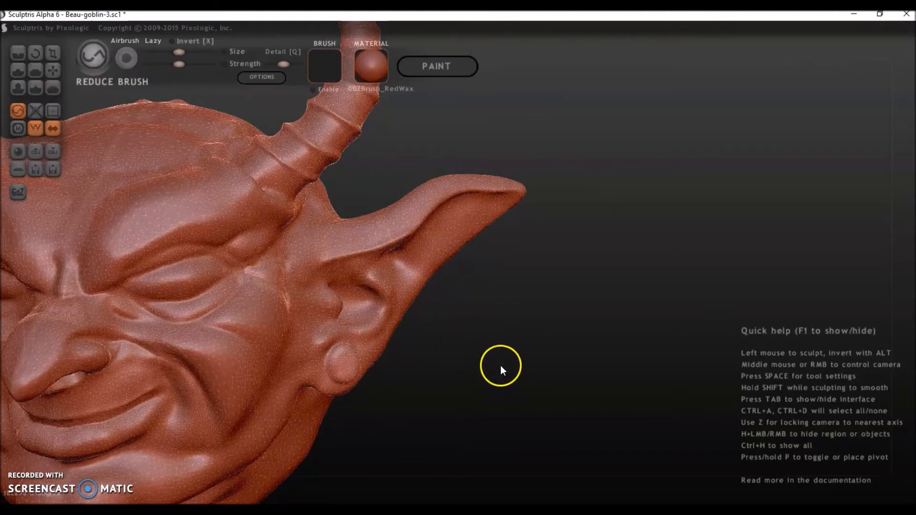
Reduce the triangles on the remaining smooth areas of the head with the Reduce Brush.
scroll(501, 367, down, 8)
drag(389, 373, 400, 394)
right_drag(400, 394, 401, 399)
drag(310, 230, 323, 235)
right_drag(404, 327, 407, 397)
mouse_move(329, 261)
mouse_down()
mouse_move(325, 248)
mouse_move(368, 227)
mouse_up()
mouse_move(329, 276)
right_down()
mouse_move(364, 190)
mouse_move(447, 336)
mouse_move(413, 337)
right_up()
scroll(443, 354, up, 3)
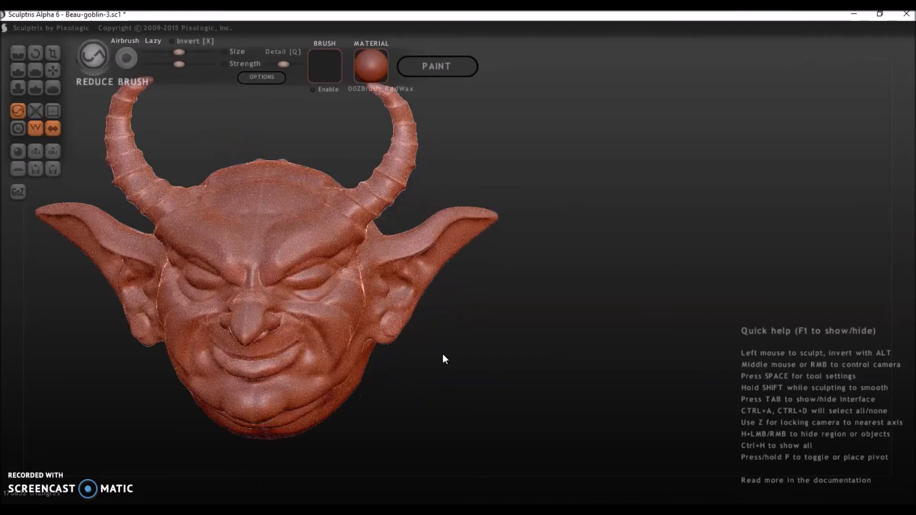
scroll(443, 354, down, 1)
drag(376, 318, 361, 349)
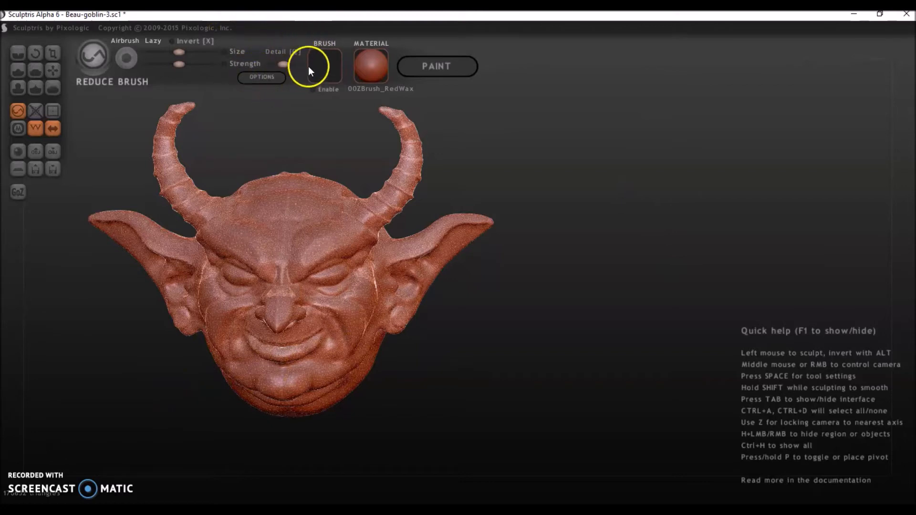
Activate the Draw brush with Detail raised to its maximum, and hide the wireframe.
click(21, 76)
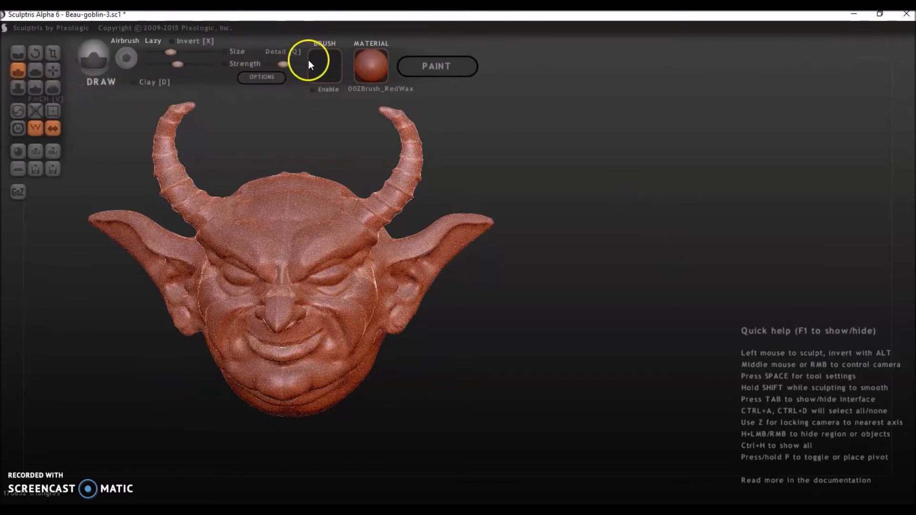
drag(284, 65, 309, 65)
click(34, 128)
drag(673, 282, 675, 355)
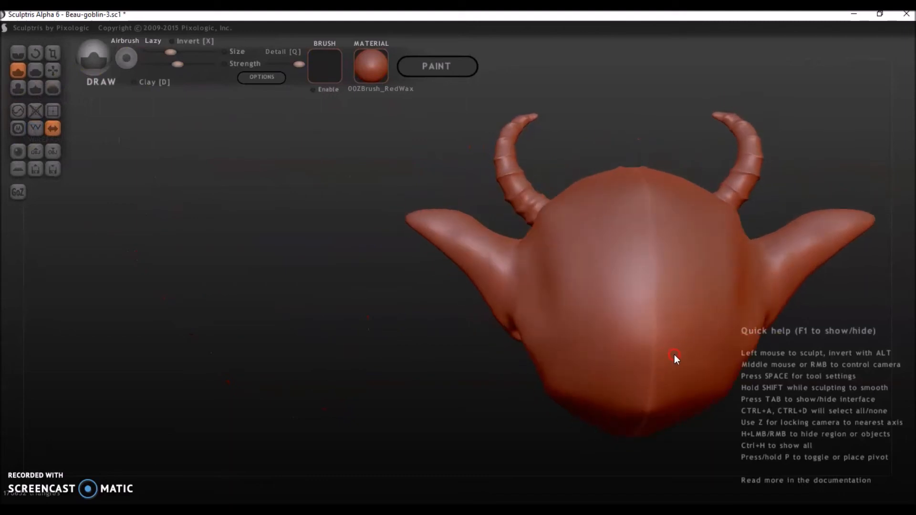
scroll(673, 354, down, 2)
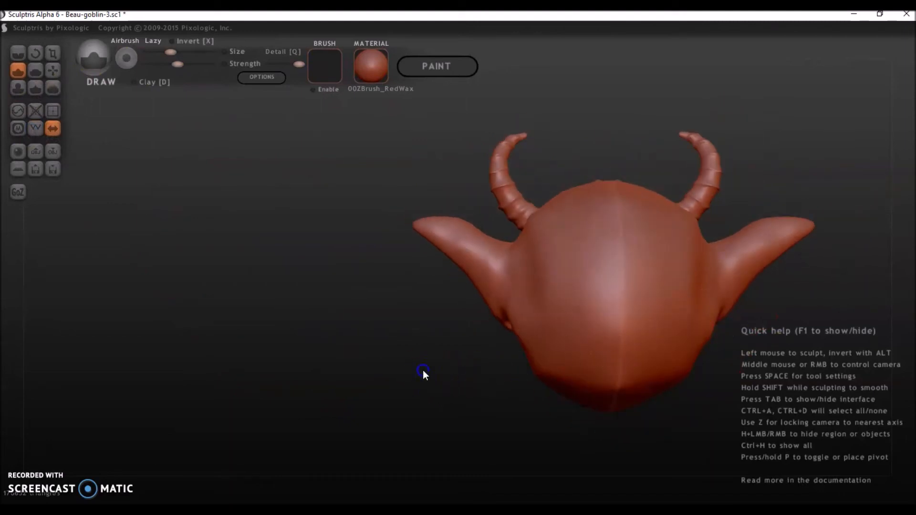
Draw a raised ridge across the back of the head with Detail at its maximum.
alt+right_drag(423, 371, 170, 326)
drag(306, 344, 358, 343)
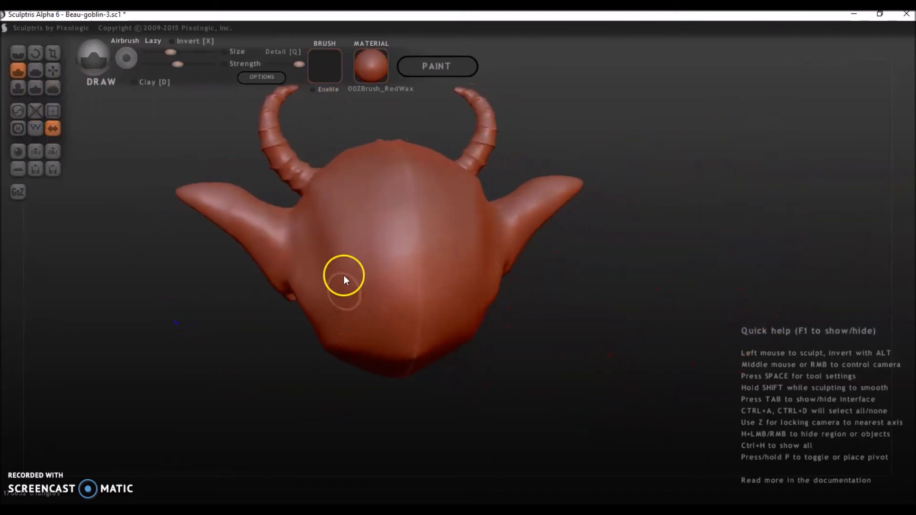
mouse_move(337, 266)
mouse_down()
mouse_move(391, 231)
mouse_move(438, 221)
mouse_up()
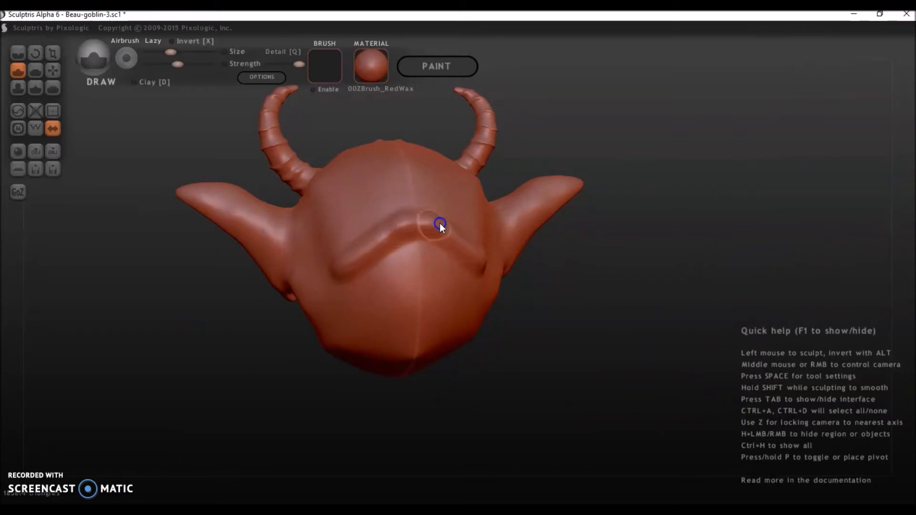
Lower the brush Detail to near its minimum and draw a second arched ridge above the first on the back of the head.
right_drag(361, 173, 359, 184)
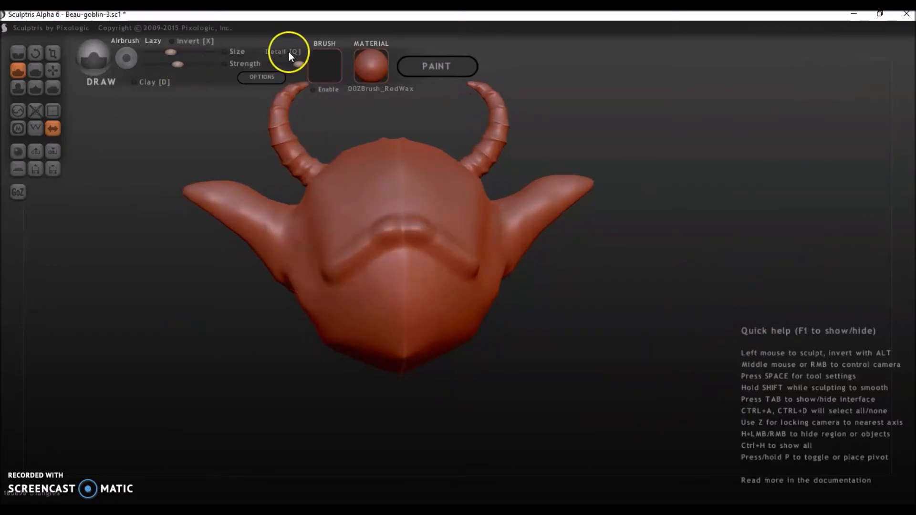
drag(303, 66, 269, 68)
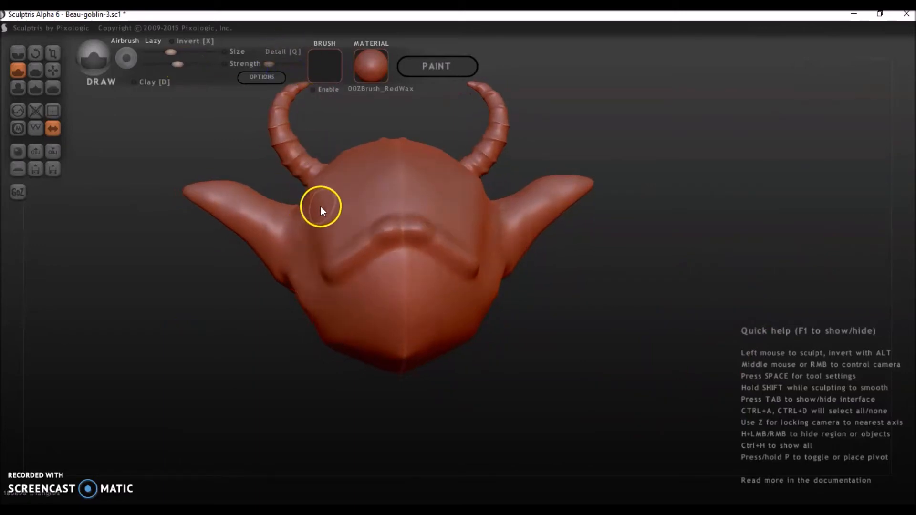
mouse_move(321, 220)
mouse_down()
mouse_move(360, 176)
mouse_move(400, 168)
mouse_move(477, 223)
mouse_up()
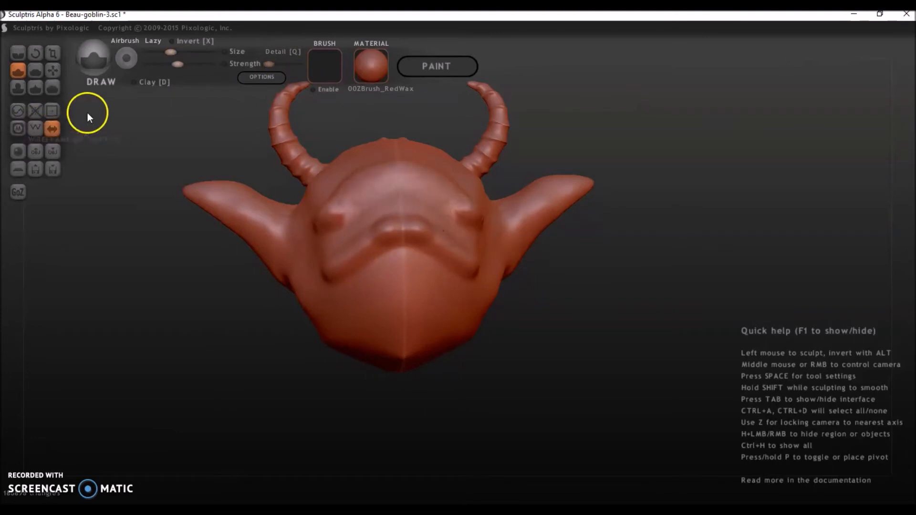
Show the wireframe and compare the triangle density of the two ridges on the back of the head.
click(32, 129)
scroll(330, 323, up, 5)
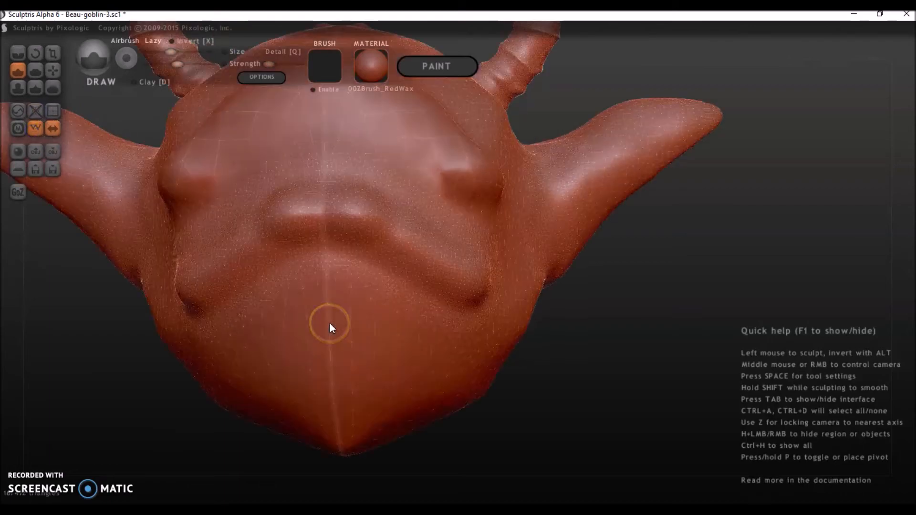
middle_drag(399, 272, 334, 274)
click(318, 180)
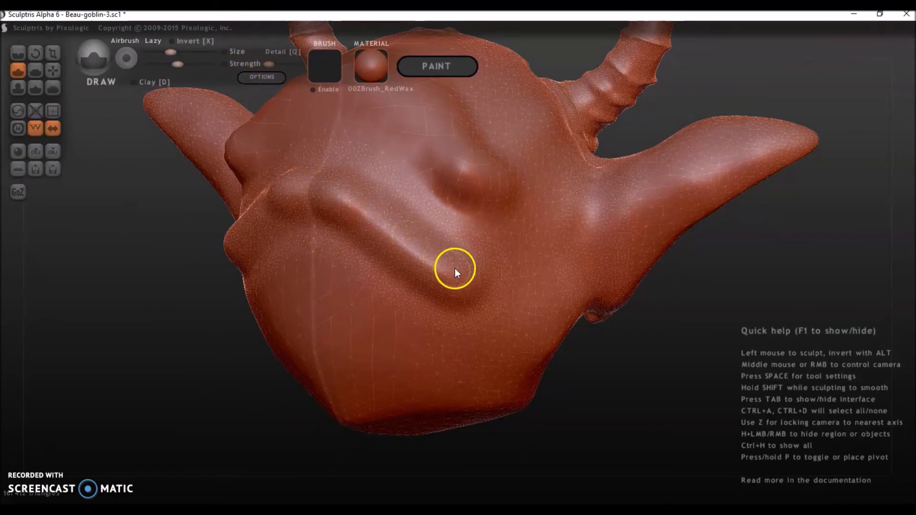
middle_drag(344, 130, 369, 168)
scroll(370, 168, down, 4)
middle_drag(444, 181, 439, 191)
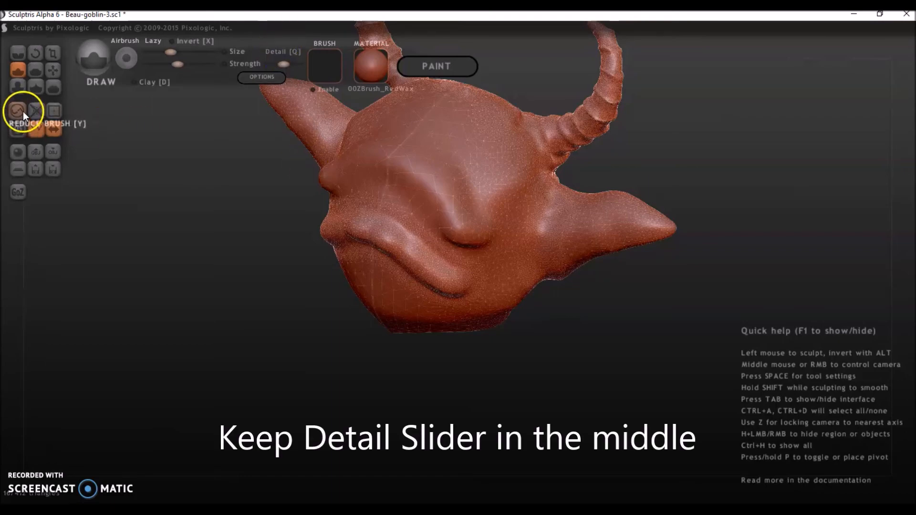
Undo the test ridges on the back of the head and bring the goblin's face to a front view.
key(ctrl+z)
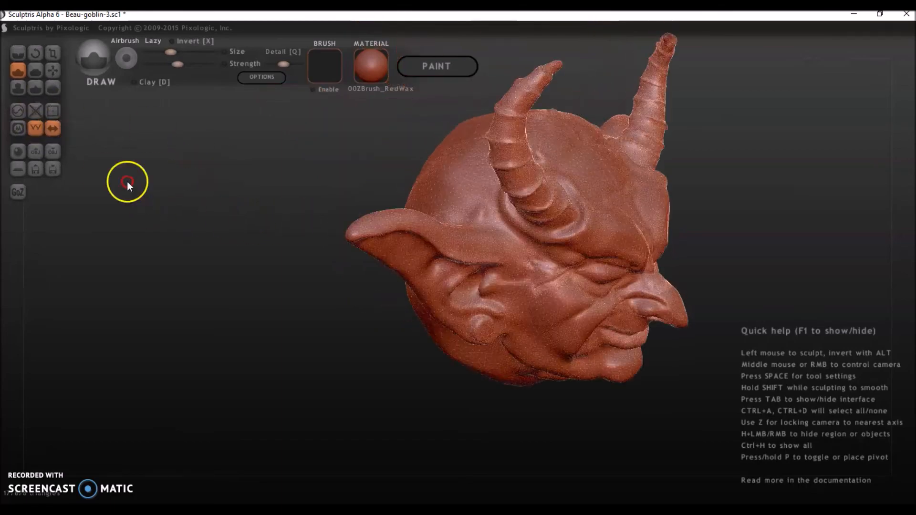
drag(127, 182, 58, 158)
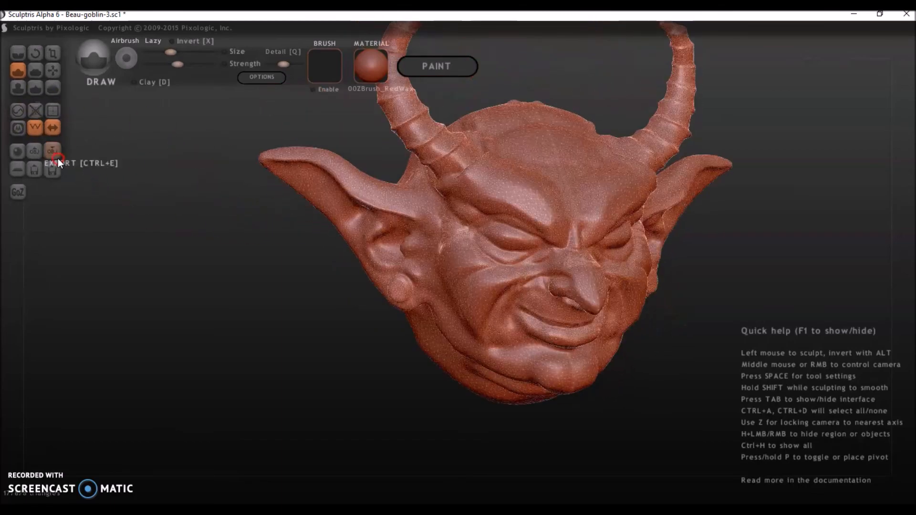
drag(348, 282, 335, 268)
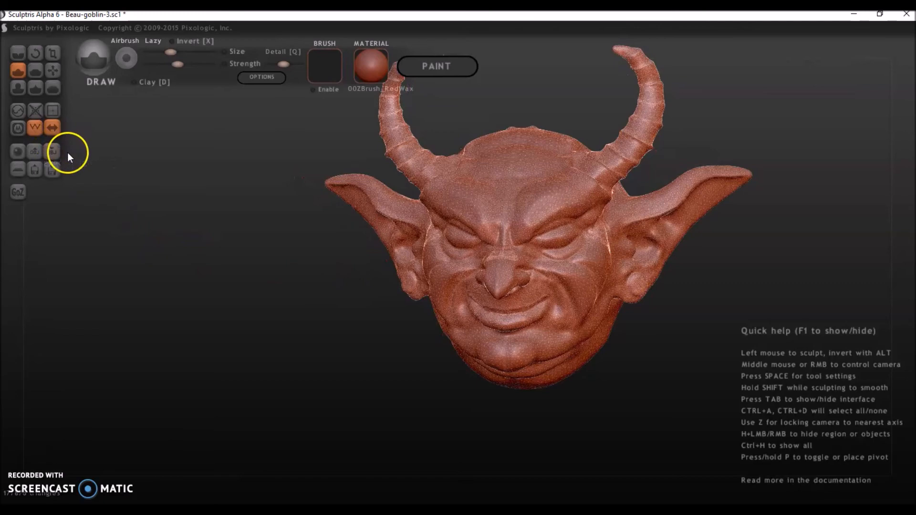
click(56, 112)
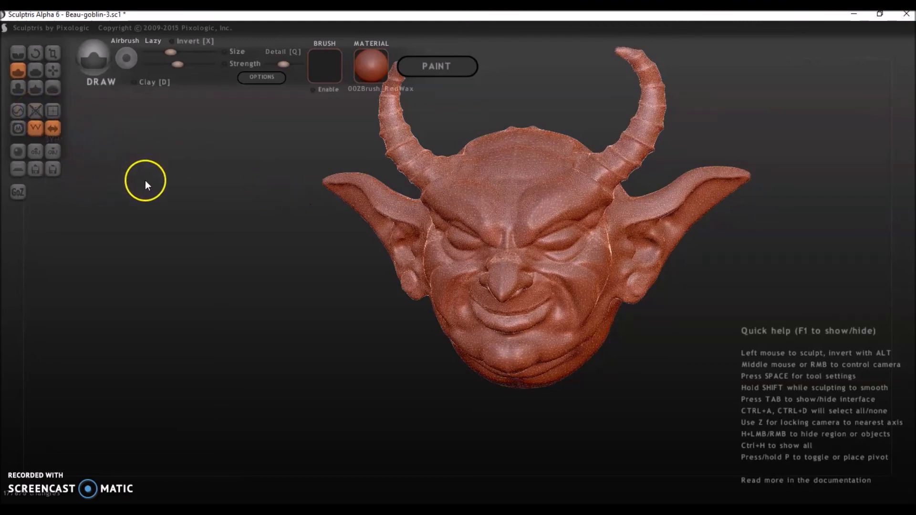
drag(146, 180, 158, 188)
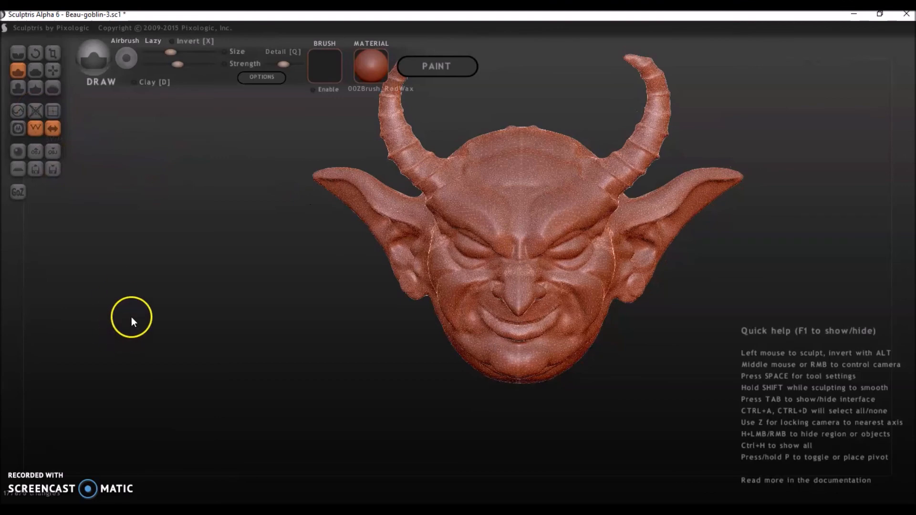